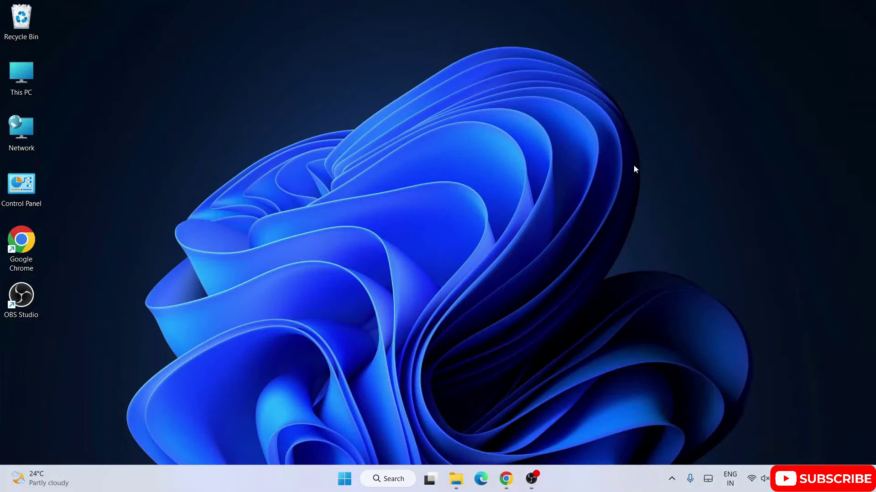
# Step: Search Google for 'shotcut video editor download' from a new Chrome tab
pyautogui.moveTo(506, 478)
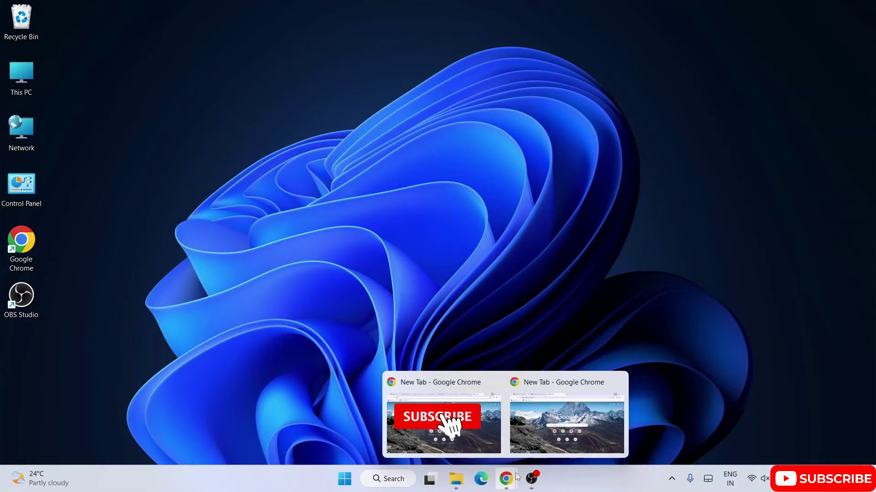
pyautogui.click(541, 419)
pyautogui.click(280, 36)
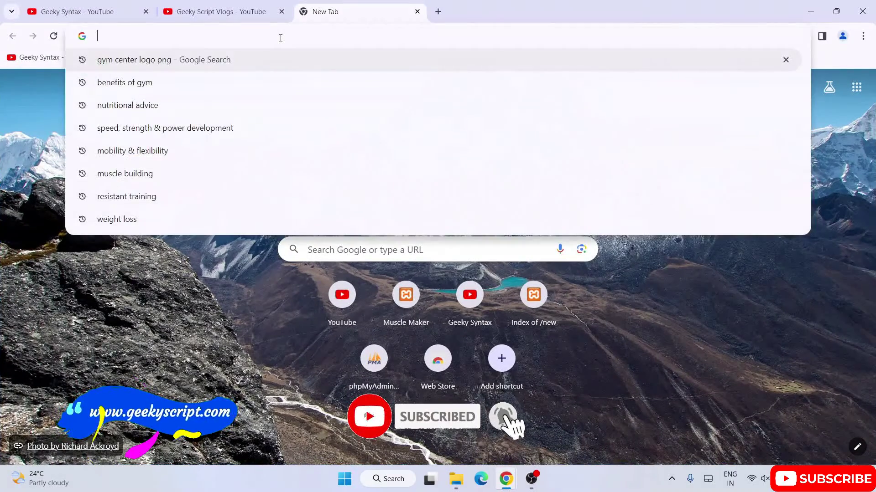
pyautogui.write('shot')
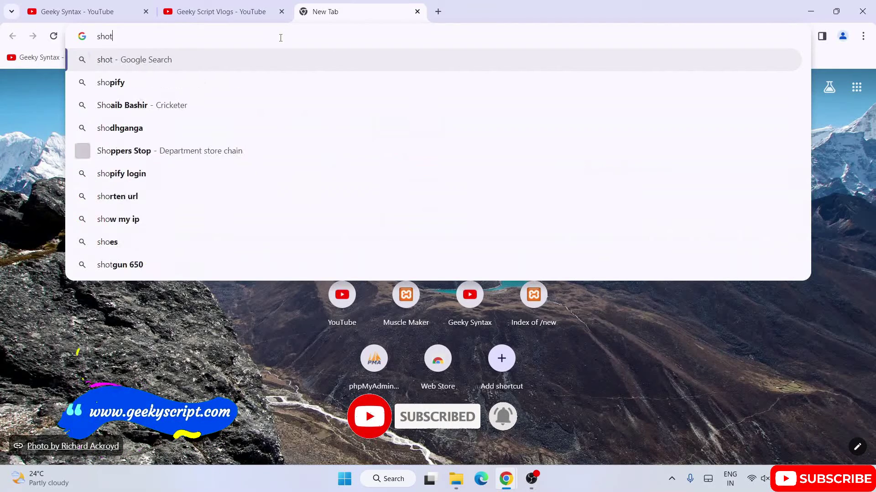
pyautogui.write('cut video editor')
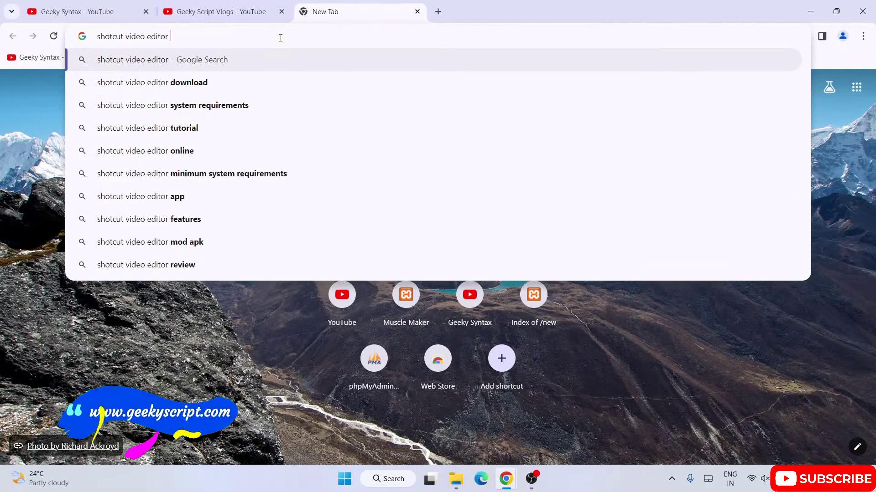
pyautogui.press('Down')
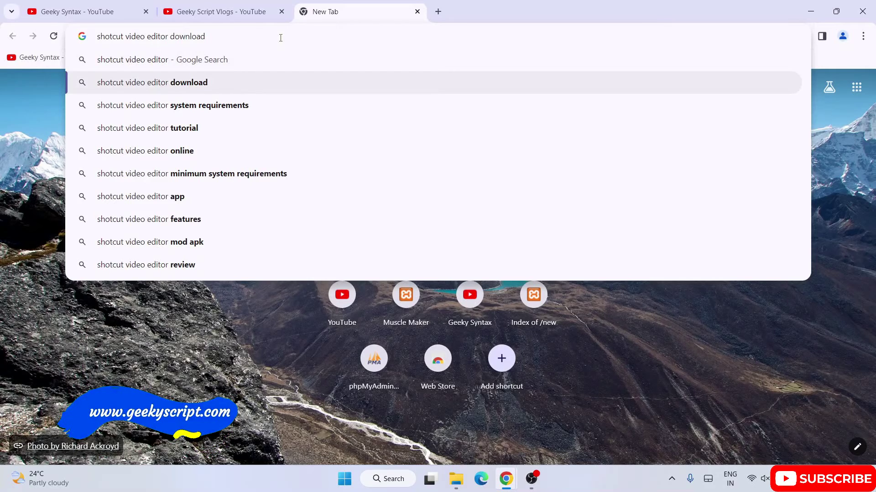
pyautogui.press('Return')
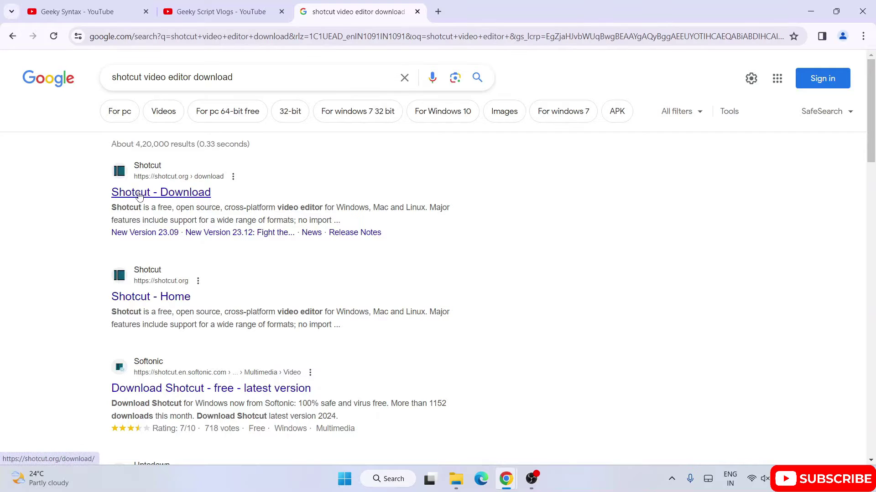
# Step: Open the 'Shotcut - Download' result on shotcut.org
pyautogui.click(160, 194)
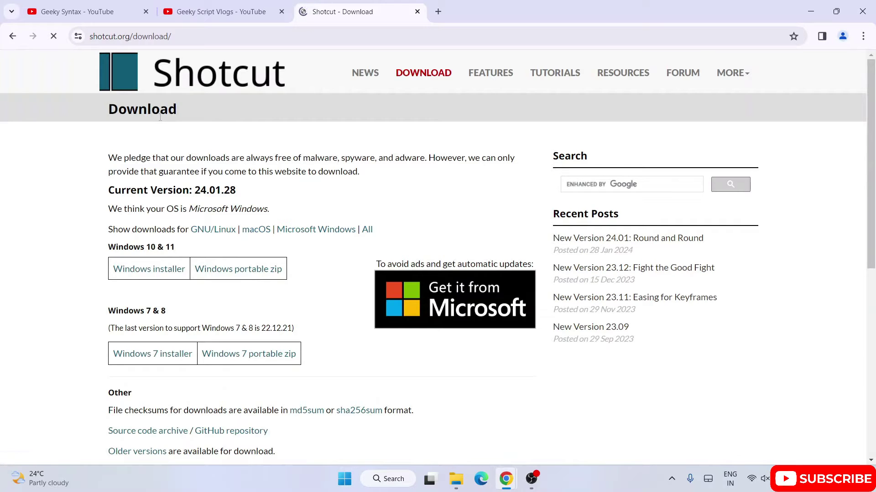
pyautogui.click(200, 35)
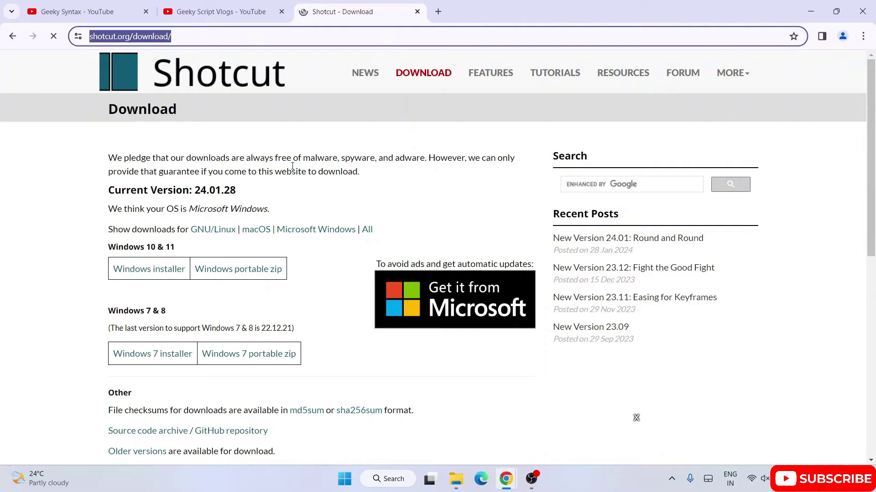
pyautogui.click(259, 151)
# Step: Scroll the download page and start the Windows 10 & 11 installer download
pyautogui.scroll(-1, 275, 155)
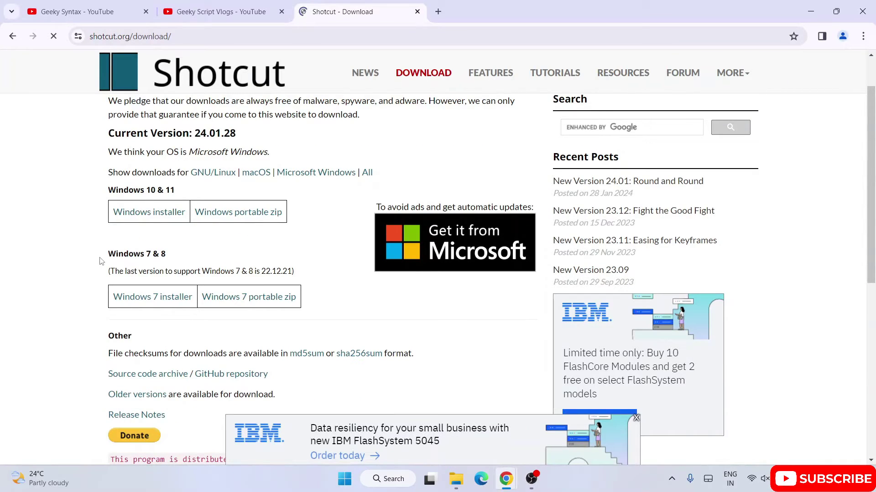
pyautogui.scroll(-2, 160, 231)
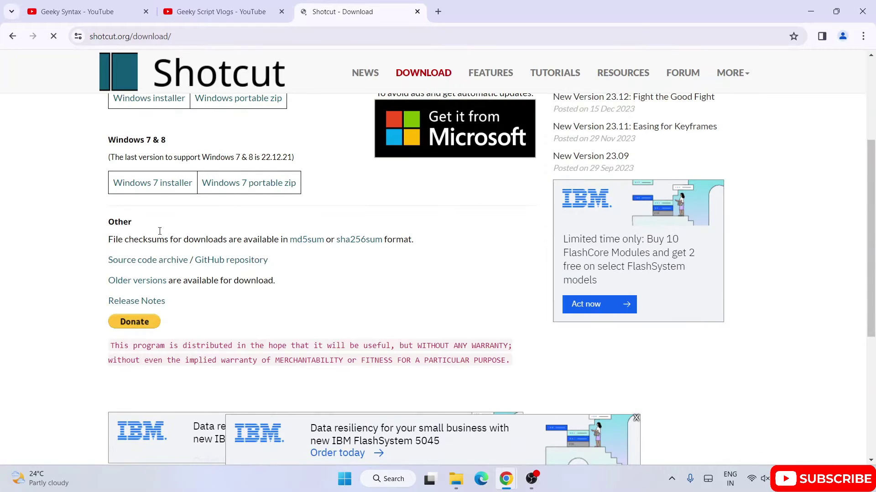
pyautogui.scroll(-3, 225, 307)
pyautogui.scroll(6, 225, 307)
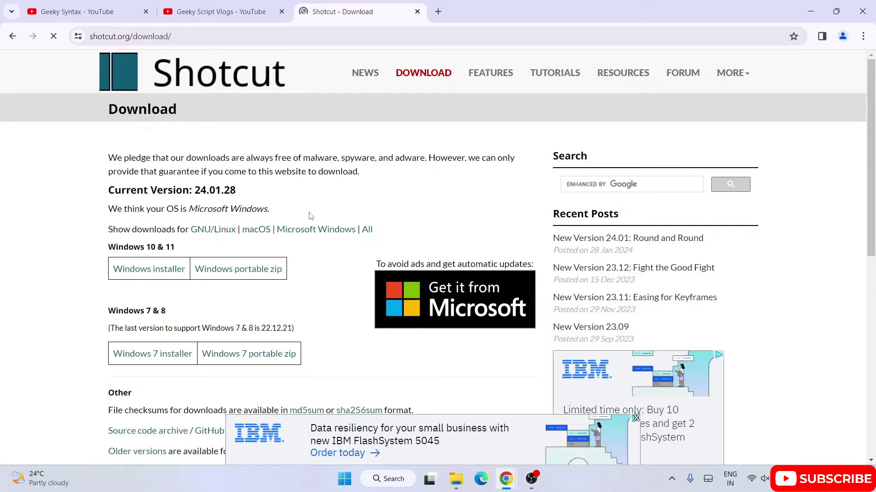
pyautogui.click(170, 273)
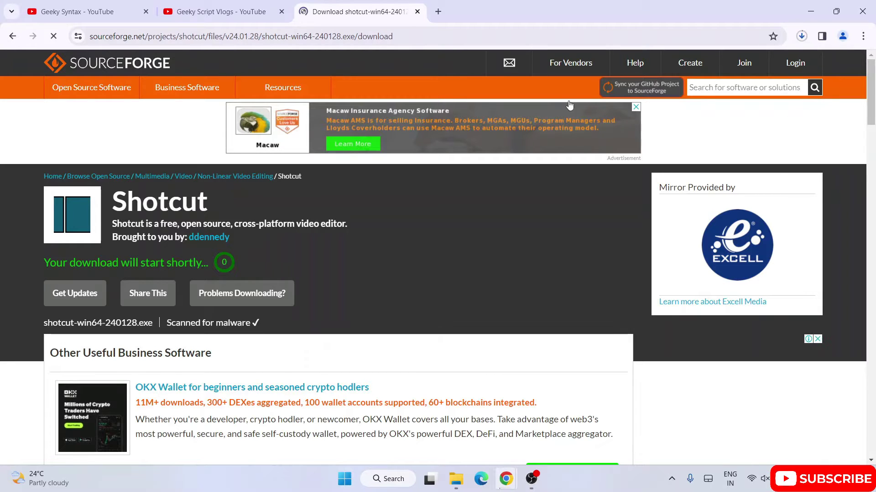
# Step: Confirm the shotcut-win64-240128.exe download finished, then minimize Chrome and bring back File Explorer
pyautogui.click(801, 36)
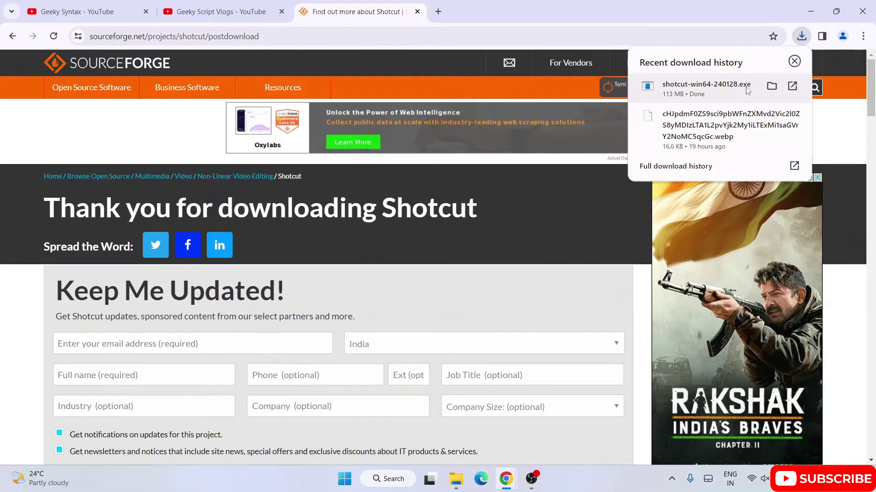
pyautogui.click(811, 11)
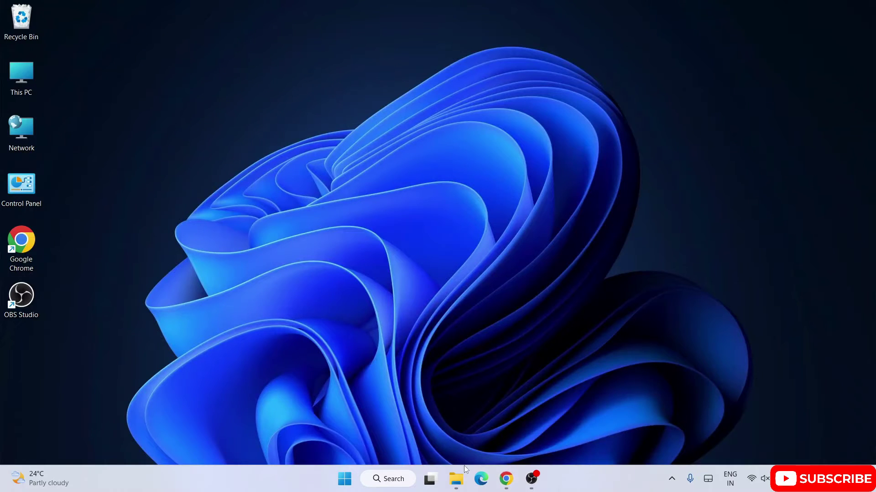
pyautogui.click(456, 478)
# Step: Launch shotcut-win64-240128.exe from the Downloads > Sotware folder
pyautogui.click(132, 145)
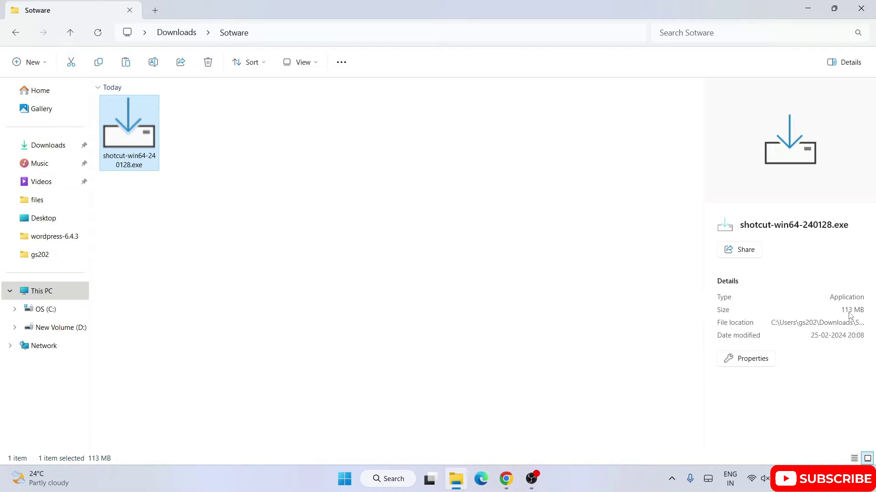
pyautogui.click(255, 198)
pyautogui.click(127, 142)
pyautogui.doubleClick(127, 141)
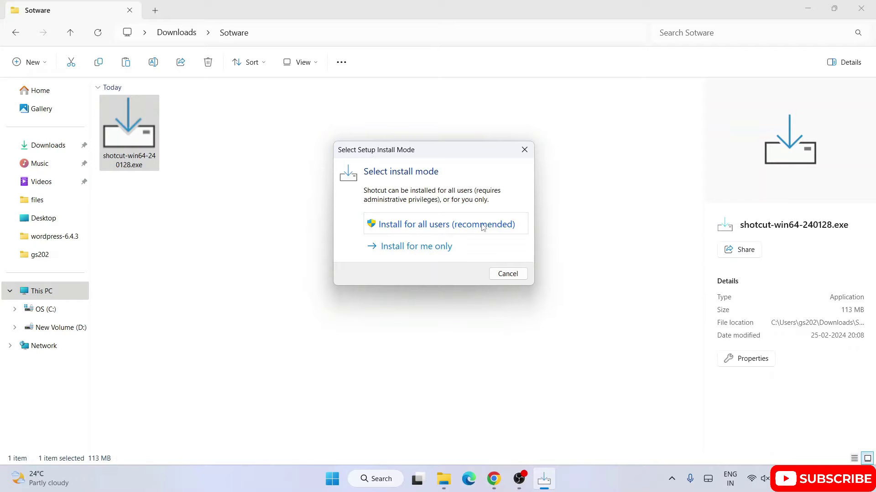
# Step: Choose the all-users install mode and accept the license agreement
pyautogui.click(468, 228)
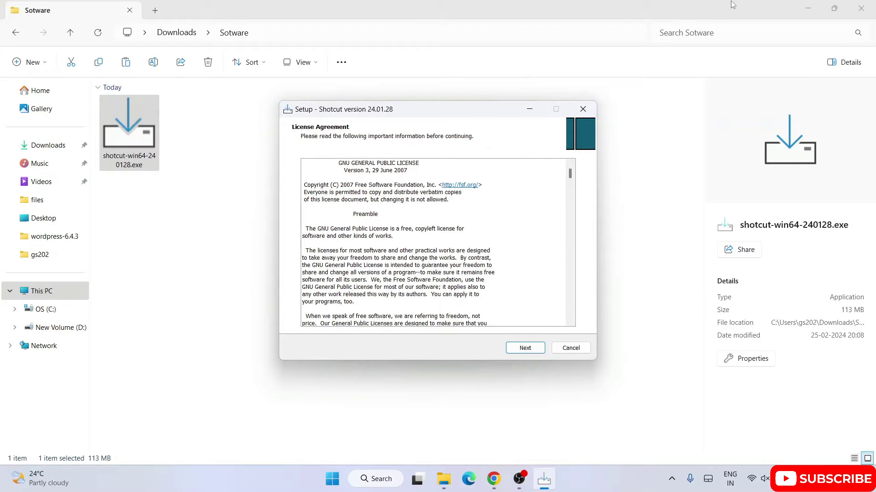
pyautogui.click(810, 9)
pyautogui.click(810, 9)
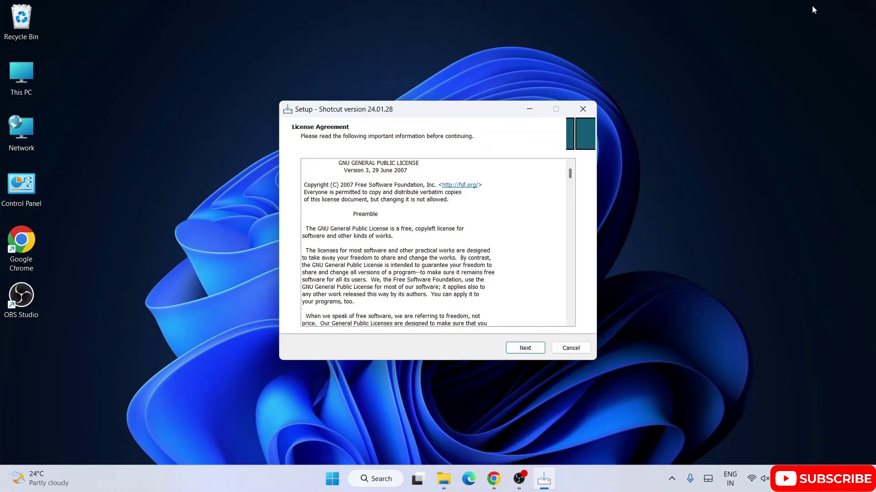
pyautogui.scroll(-18, 414, 287)
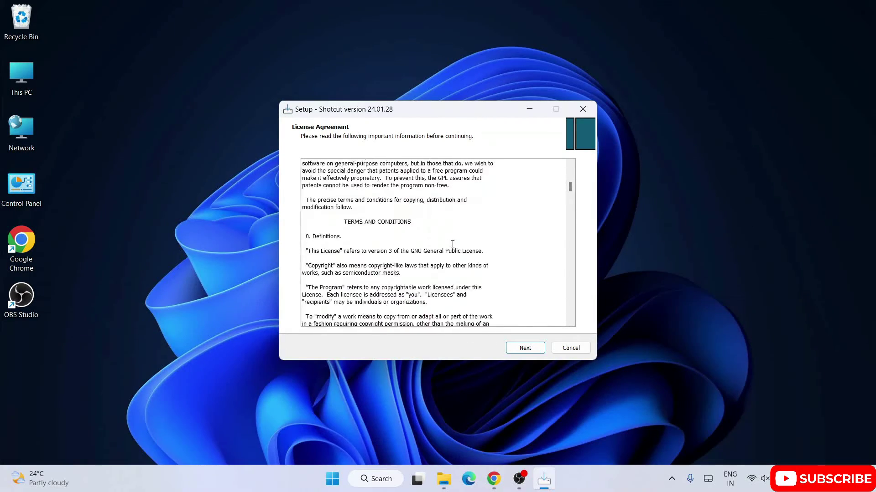
pyautogui.scroll(-3, 498, 287)
pyautogui.click(524, 349)
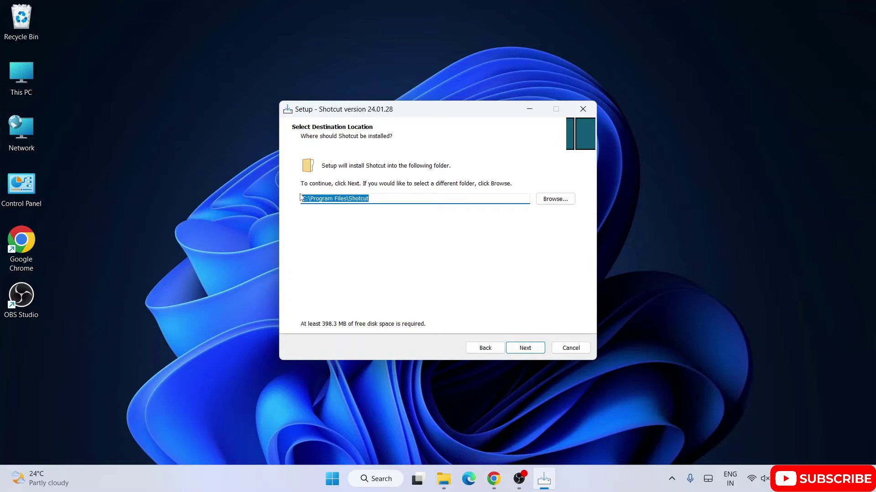
pyautogui.click(335, 200)
# Step: Install into C:\Program Files\Shotcut with all additional tasks, then finish and launch Shotcut
pyautogui.moveTo(343, 199); pyautogui.dragTo(392, 199)
pyautogui.click(393, 198)
pyautogui.click(525, 348)
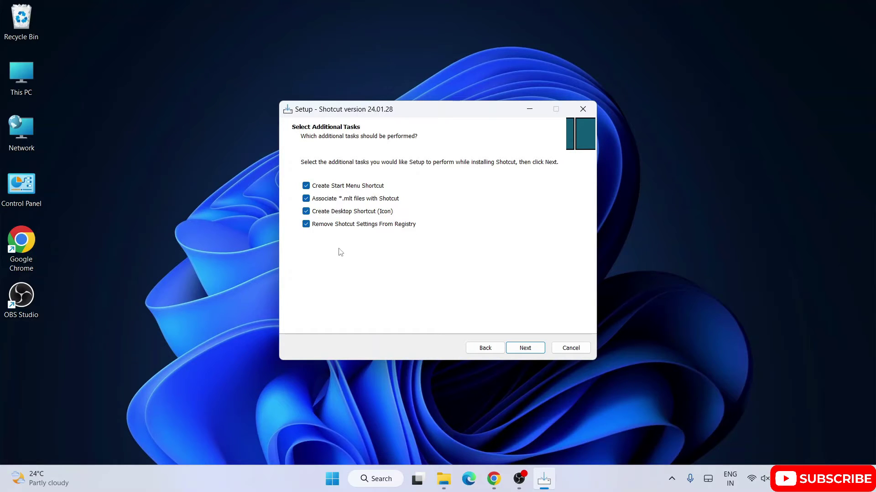
pyautogui.click(525, 348)
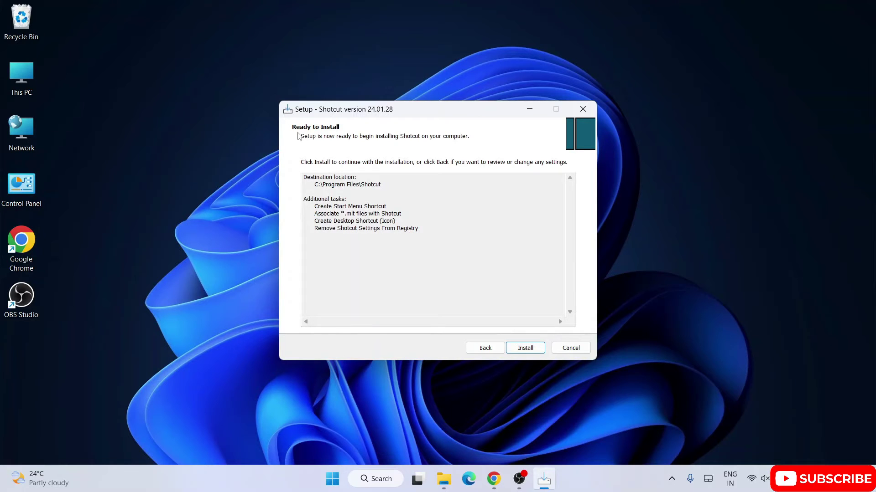
pyautogui.click(526, 349)
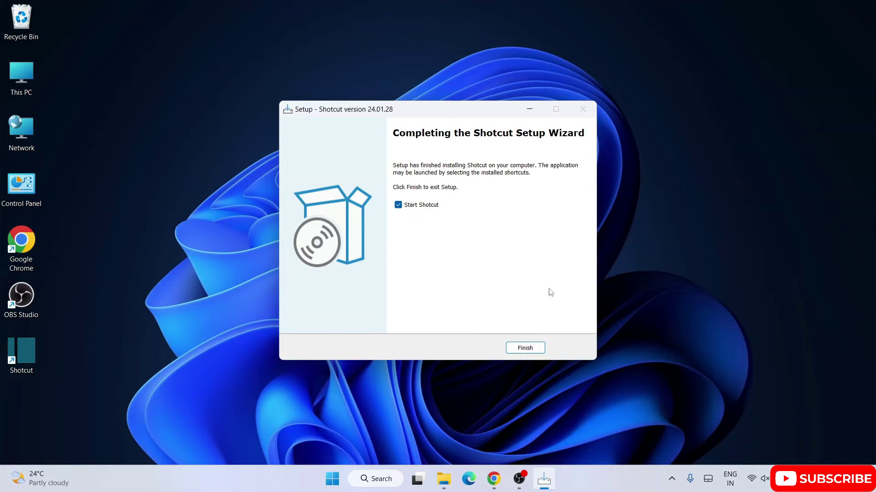
pyautogui.click(526, 348)
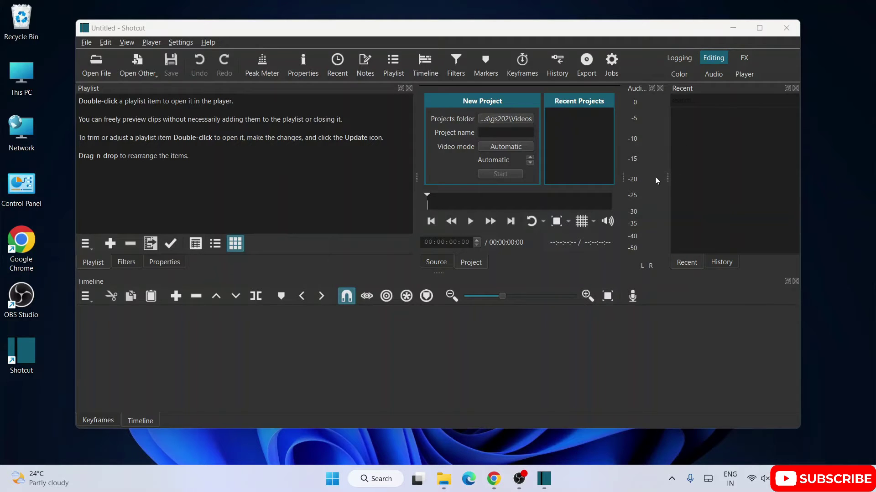
# Step: Maximize the Shotcut window
pyautogui.click(759, 28)
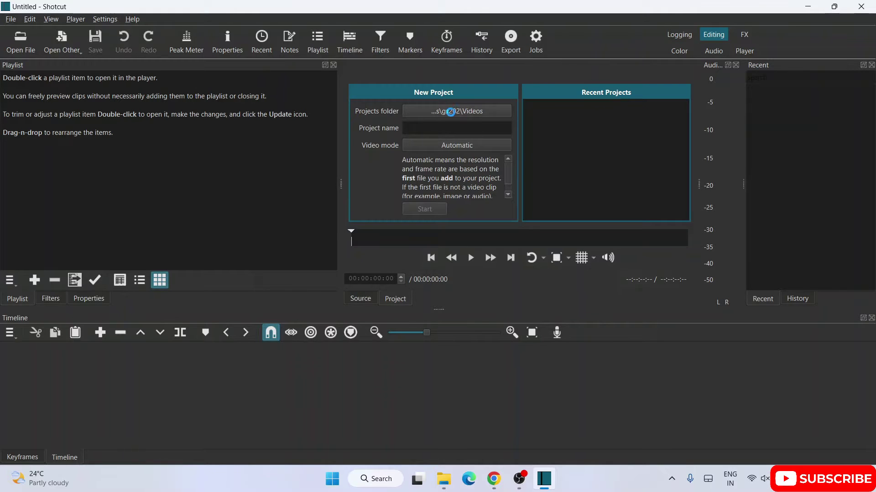
# Step: Create a project named demo1 in the Videos projects folder
pyautogui.click(450, 111)
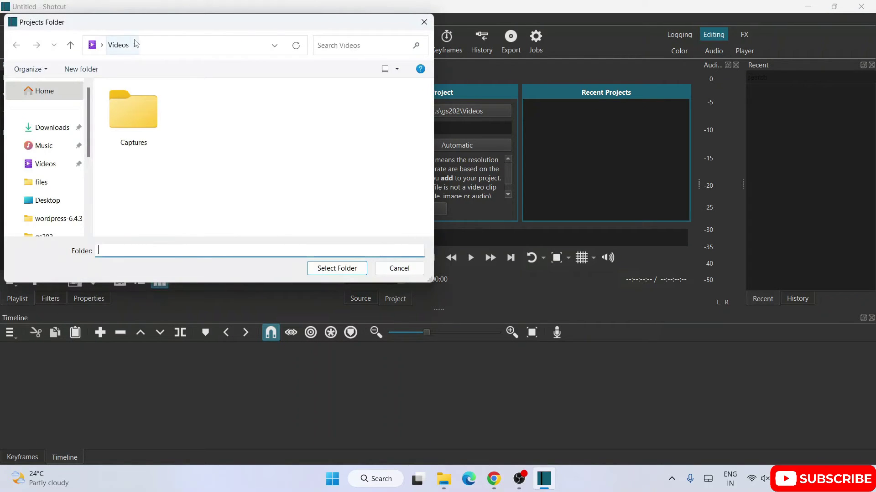
pyautogui.click(424, 22)
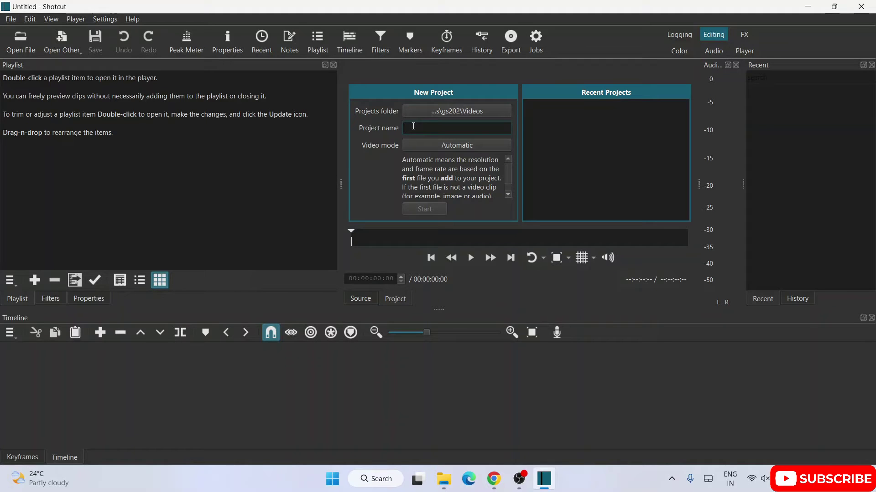
pyautogui.write('deemo')
pyautogui.press('BackSpace')
pyautogui.click(430, 209)
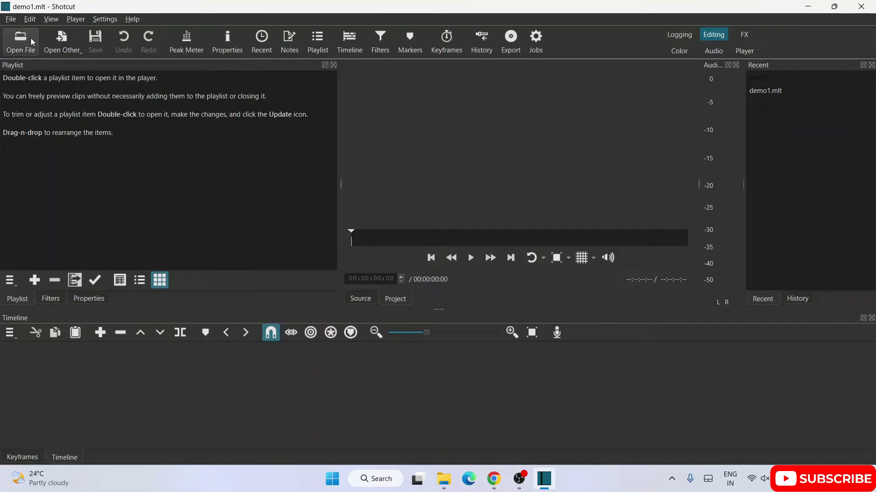
pyautogui.click(12, 20)
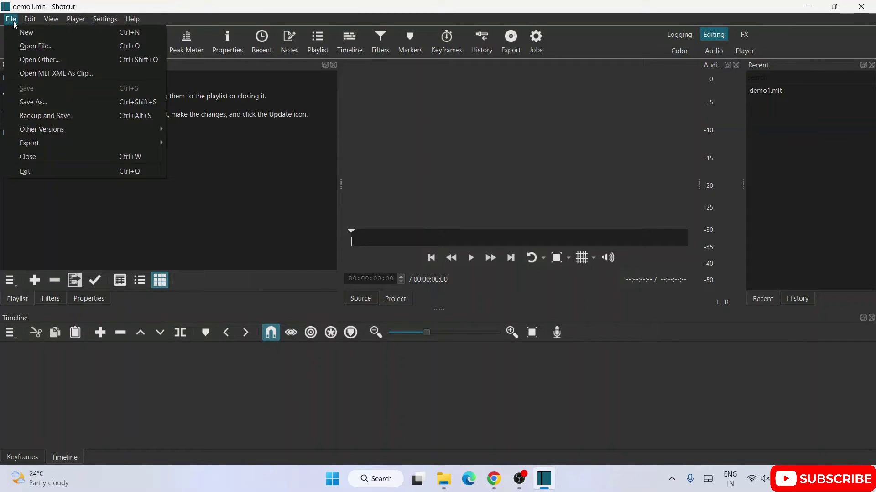
# Step: Open Tutorial 3.mkv from the New Volume (D:) drive via File > Open File
pyautogui.click(29, 45)
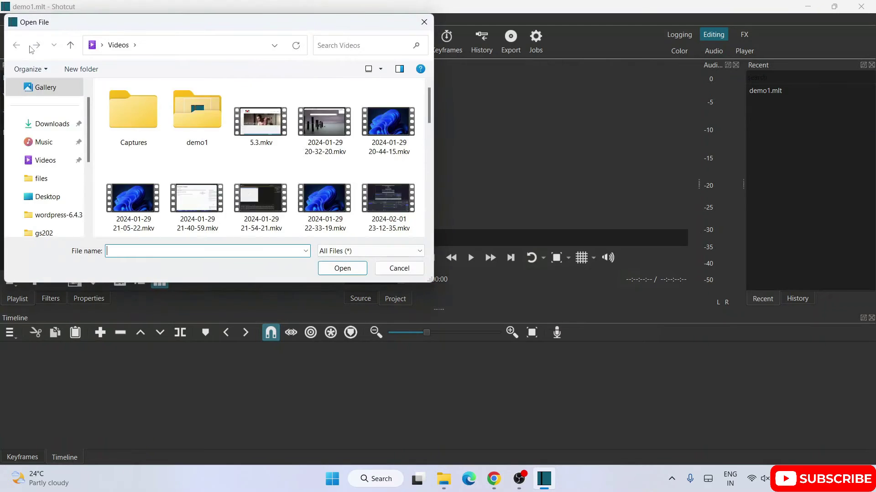
pyautogui.scroll(-1, 58, 173)
pyautogui.scroll(-1, 58, 174)
pyautogui.click(58, 178)
pyautogui.click(131, 139)
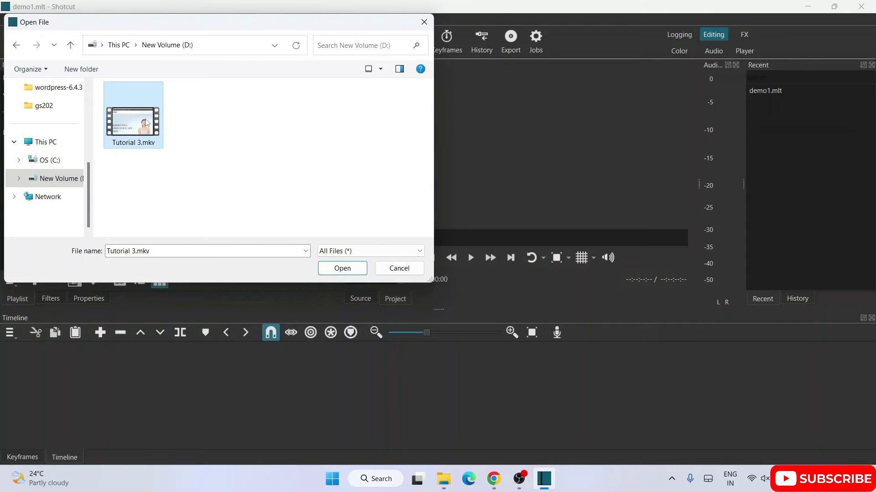
pyautogui.doubleClick(146, 122)
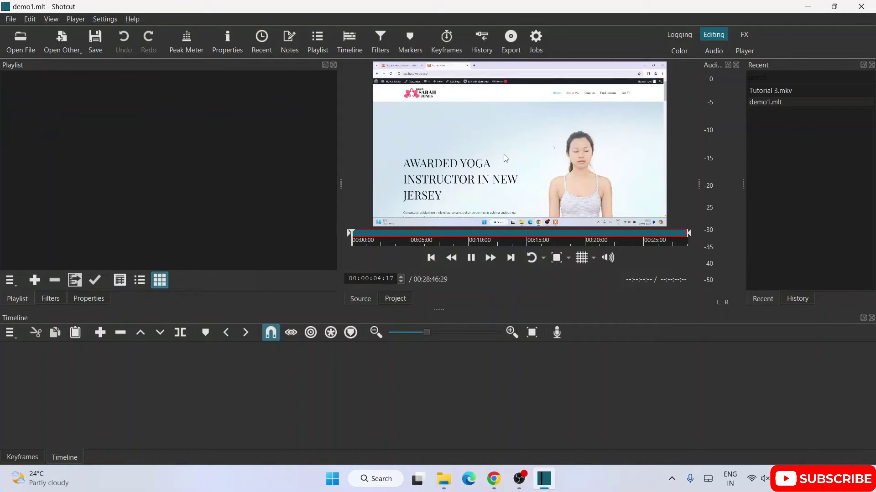
# Step: Add Tutorial 3.mkv to the playlist, place it on track V1, and zoom the timeline in
pyautogui.moveTo(506, 158); pyautogui.dragTo(19, 91)
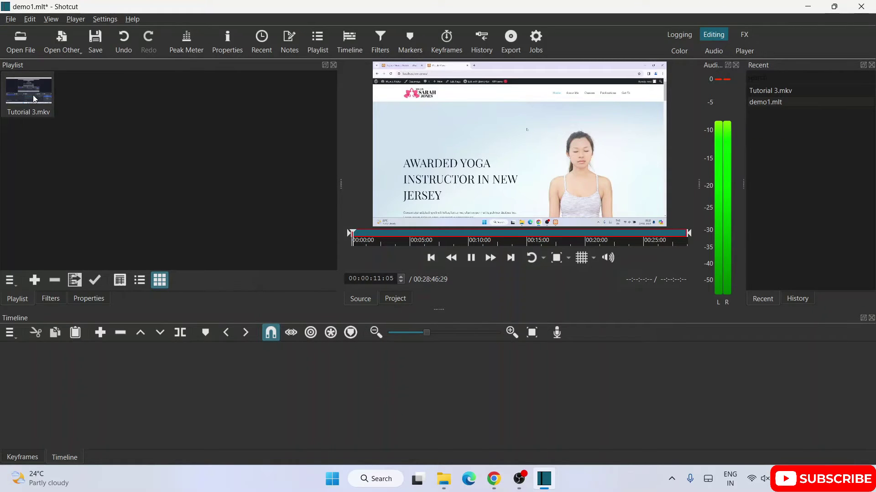
pyautogui.moveTo(33, 98); pyautogui.dragTo(68, 462)
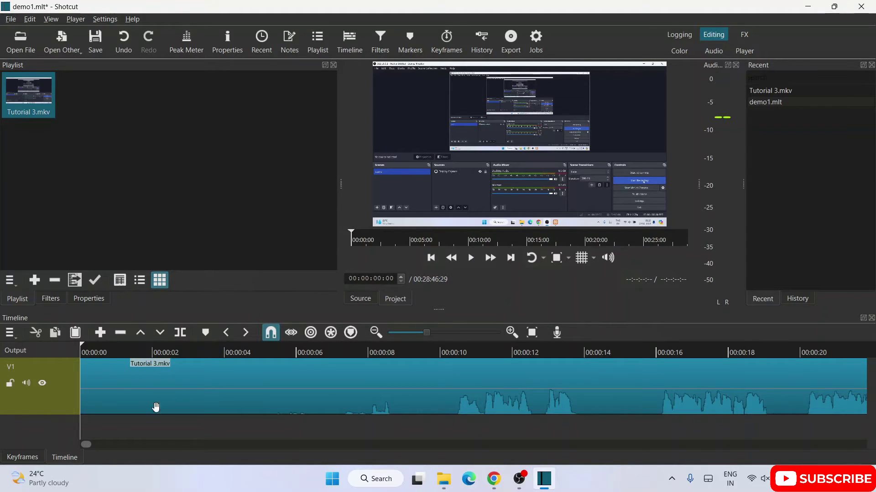
pyautogui.moveTo(87, 445); pyautogui.dragTo(21, 416)
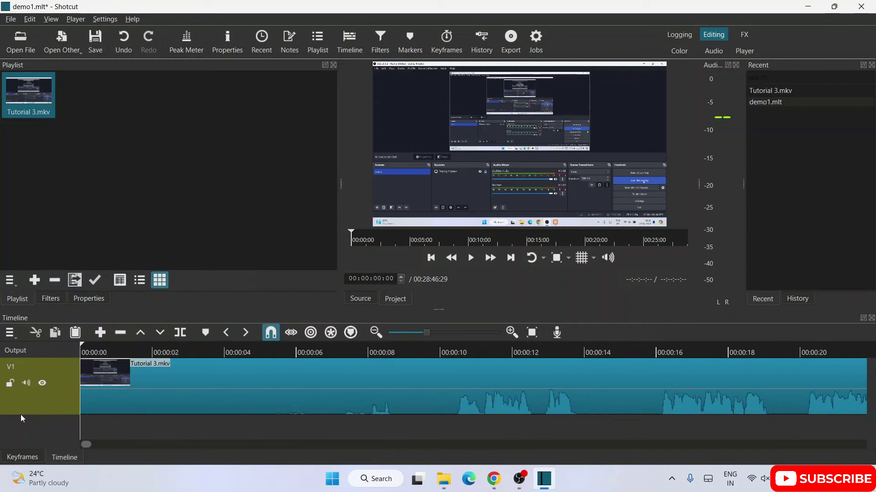
pyautogui.moveTo(427, 333); pyautogui.dragTo(427, 333)
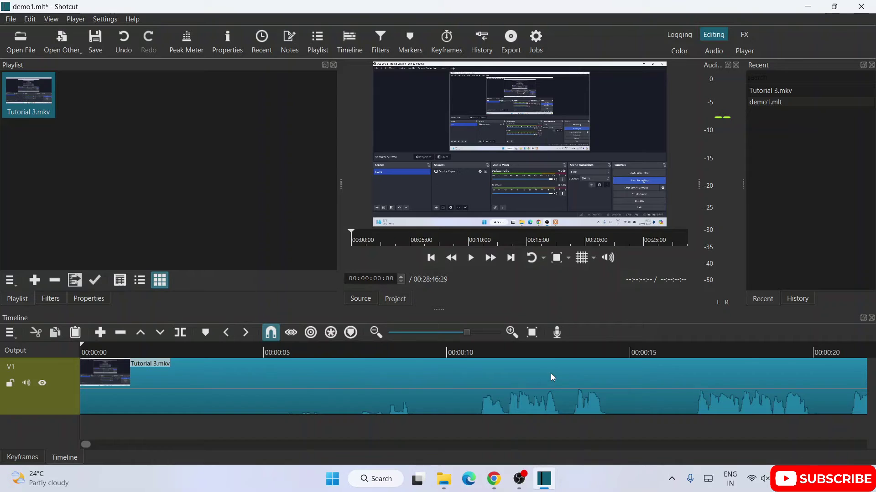
pyautogui.scroll(3, 551, 377)
pyautogui.click(257, 358)
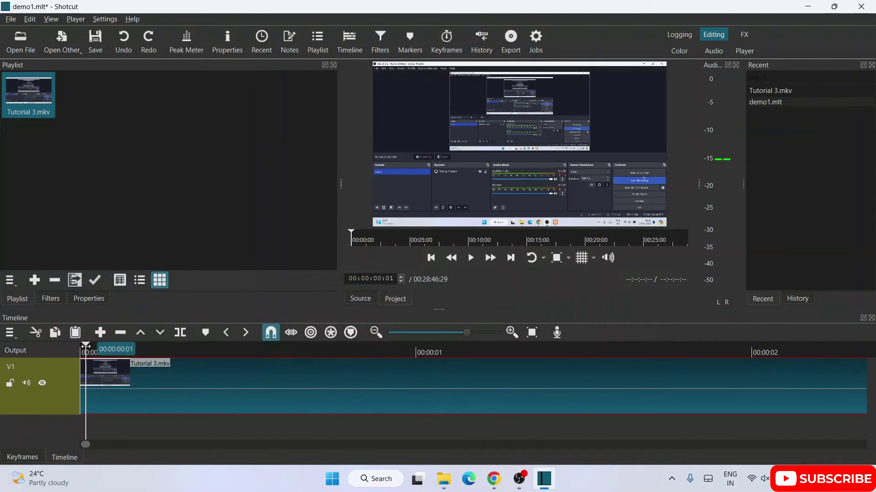
# Step: Trim the start of Tutorial 3.mkv to 00:00:00:25, preview the gap, and undo the last move
pyautogui.moveTo(86, 346); pyautogui.dragTo(220, 349)
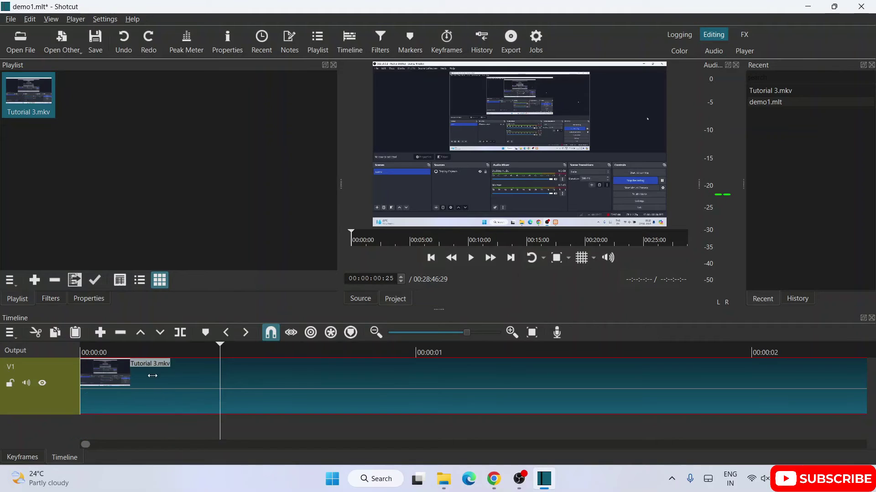
pyautogui.moveTo(212, 376); pyautogui.dragTo(215, 376)
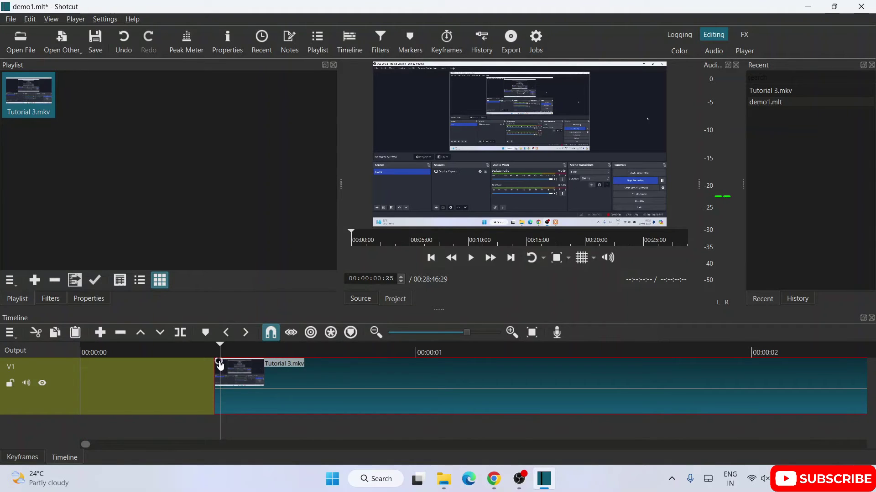
pyautogui.moveTo(220, 346); pyautogui.dragTo(364, 365)
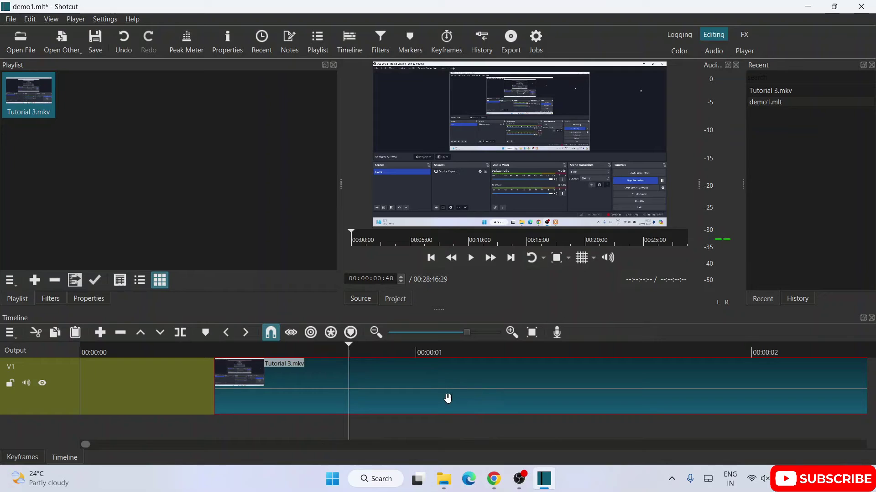
pyautogui.moveTo(348, 350); pyautogui.dragTo(560, 364)
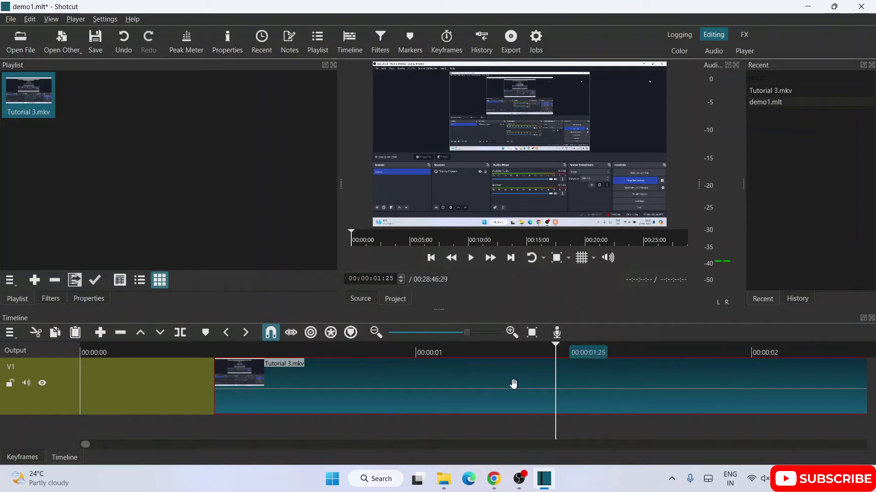
pyautogui.hotkey('ctrl', 'z')
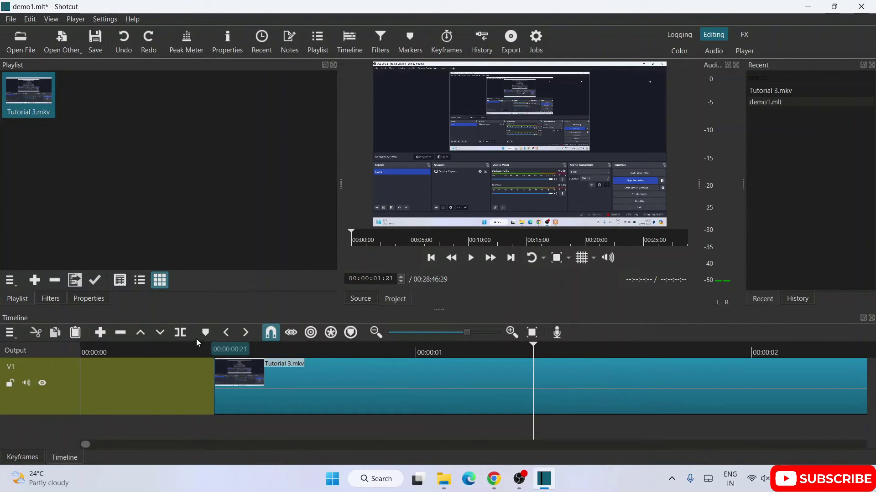
# Step: Split Tutorial 3.mkv at the playhead and again at 00:00:01:16, then delete the middle piece
pyautogui.click(181, 335)
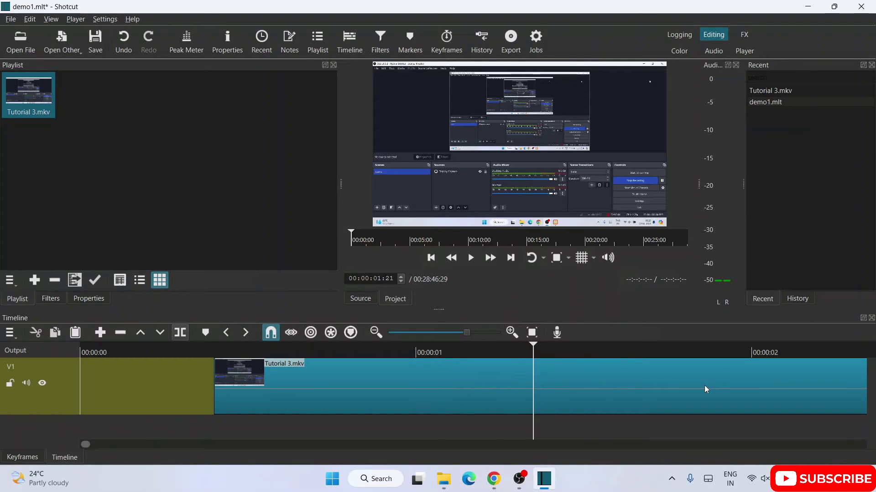
pyautogui.press('s')
pyautogui.moveTo(533, 348); pyautogui.dragTo(705, 347)
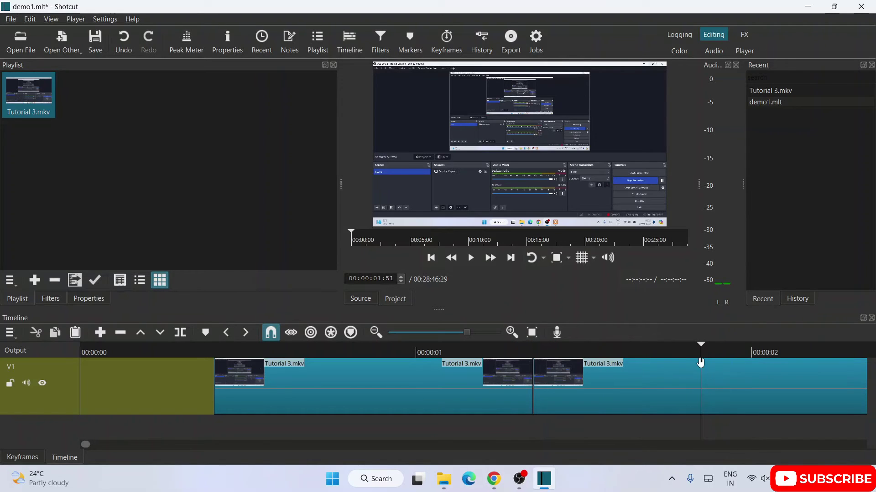
pyautogui.click(707, 386)
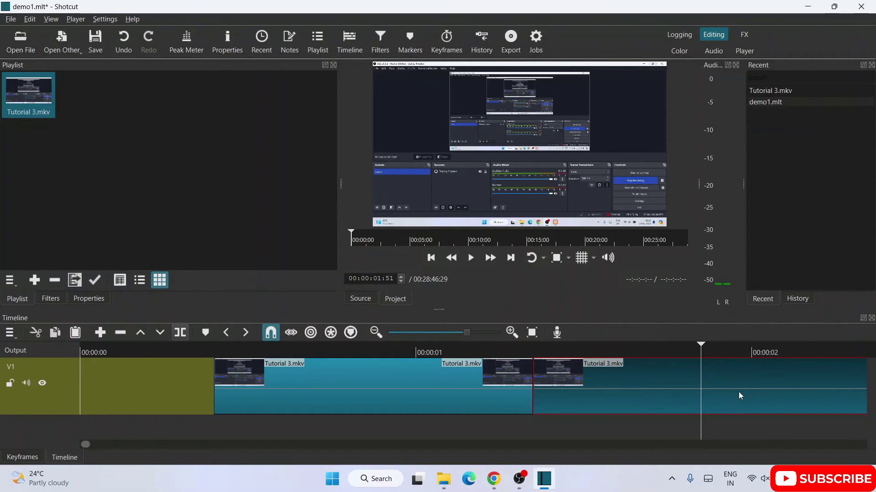
pyautogui.press('s')
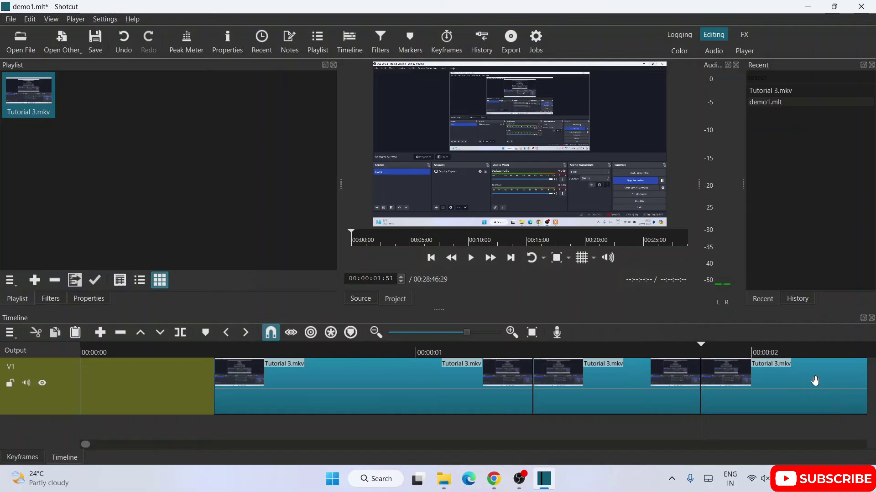
pyautogui.click(610, 388)
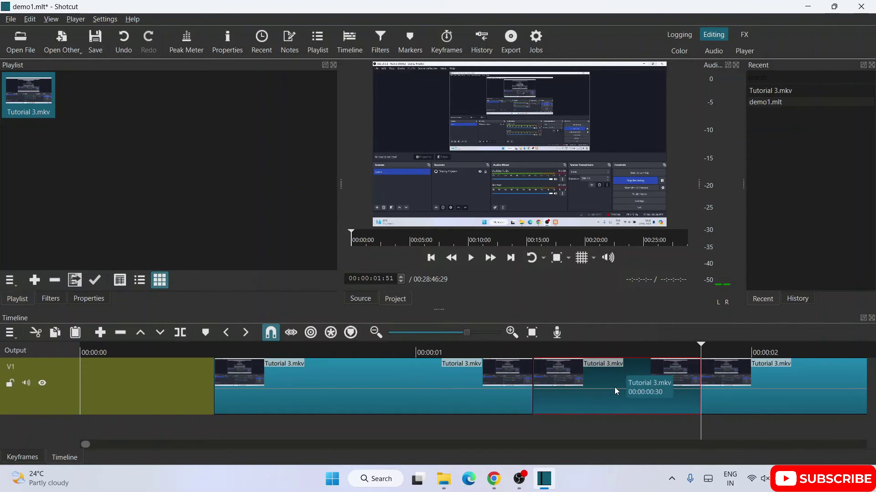
pyautogui.press('BackSpace')
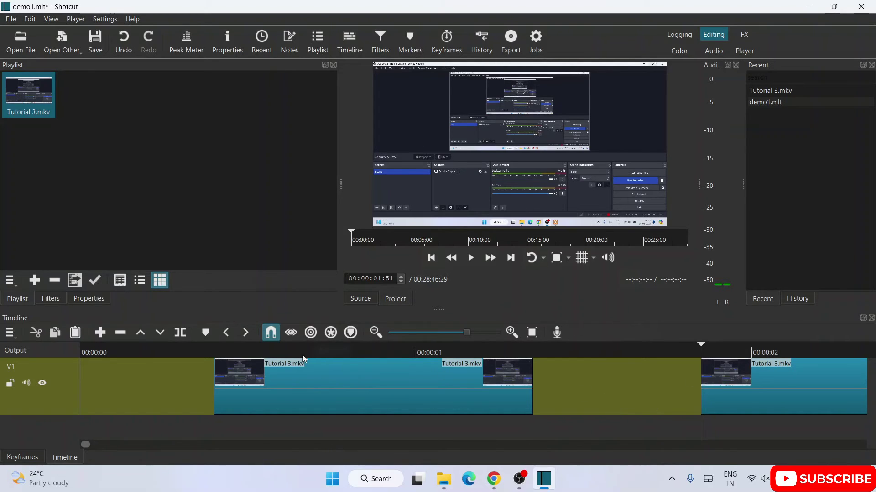
pyautogui.click(406, 385)
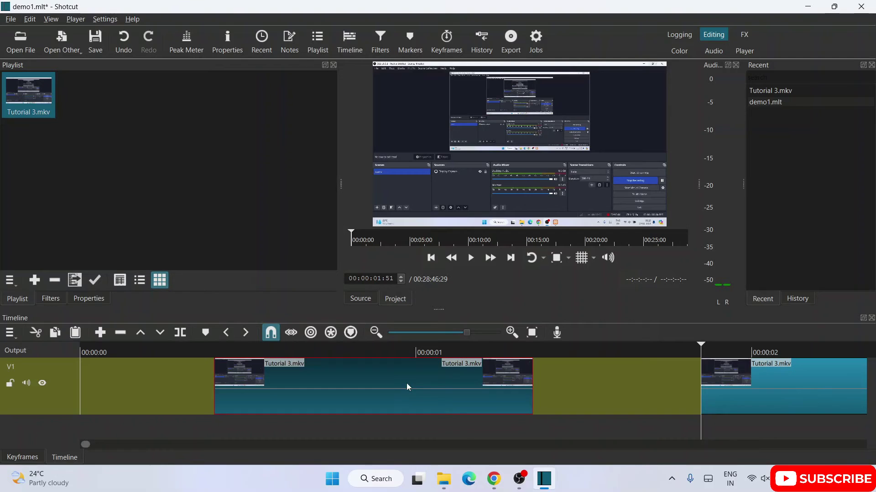
# Step: Move the middle clip to 00:00:00 and snap the last clip against the first clip's end
pyautogui.moveTo(395, 377); pyautogui.dragTo(47, 375)
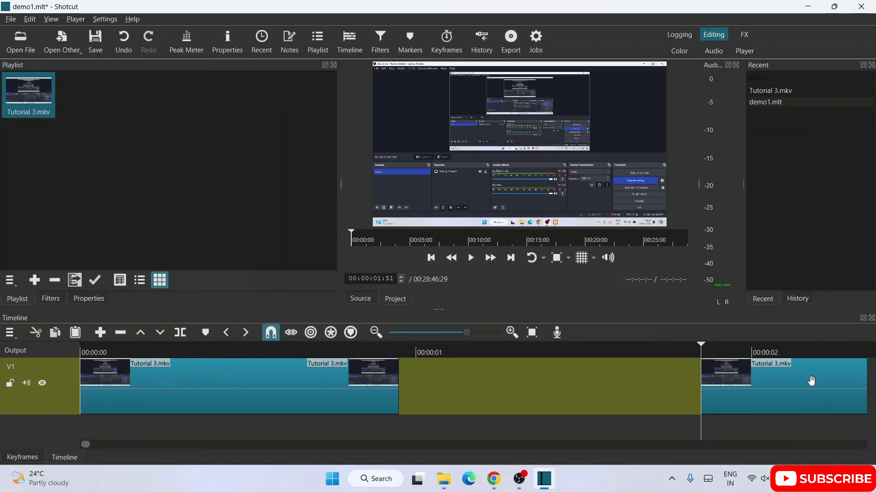
pyautogui.click(761, 387)
pyautogui.moveTo(788, 376); pyautogui.dragTo(495, 384)
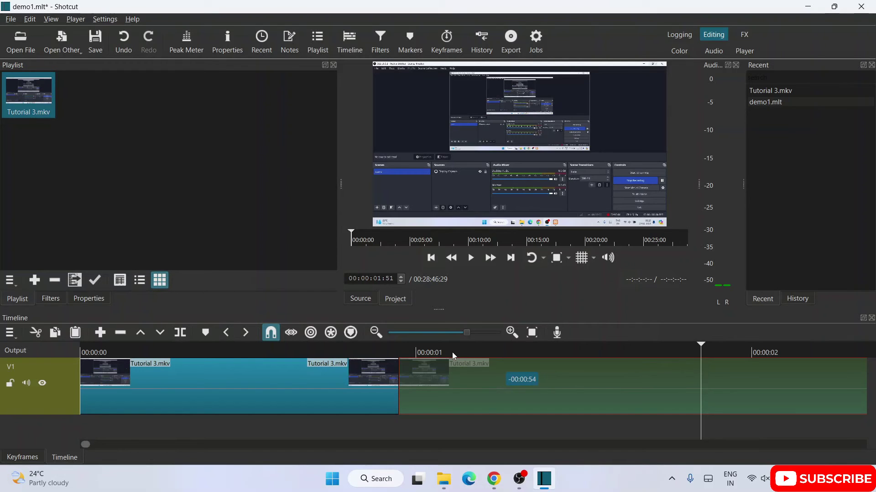
pyautogui.moveTo(490, 355); pyautogui.dragTo(490, 355)
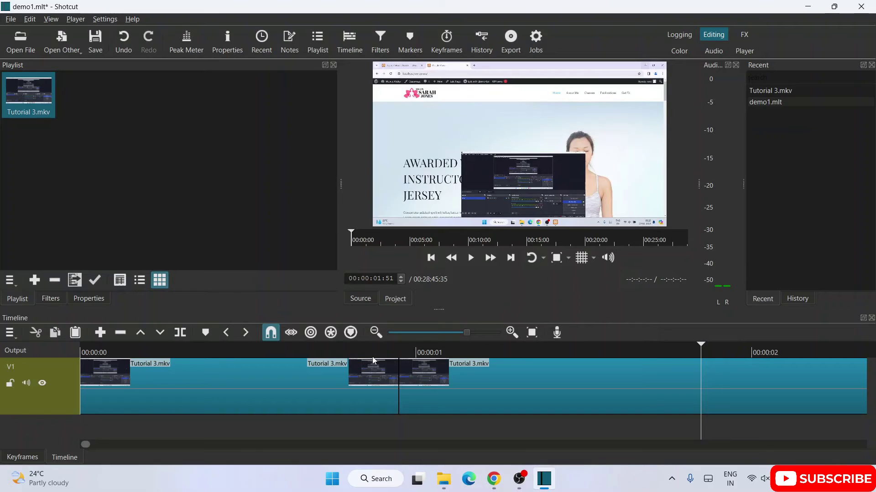
pyautogui.moveTo(700, 344); pyautogui.dragTo(394, 352)
pyautogui.click(409, 353)
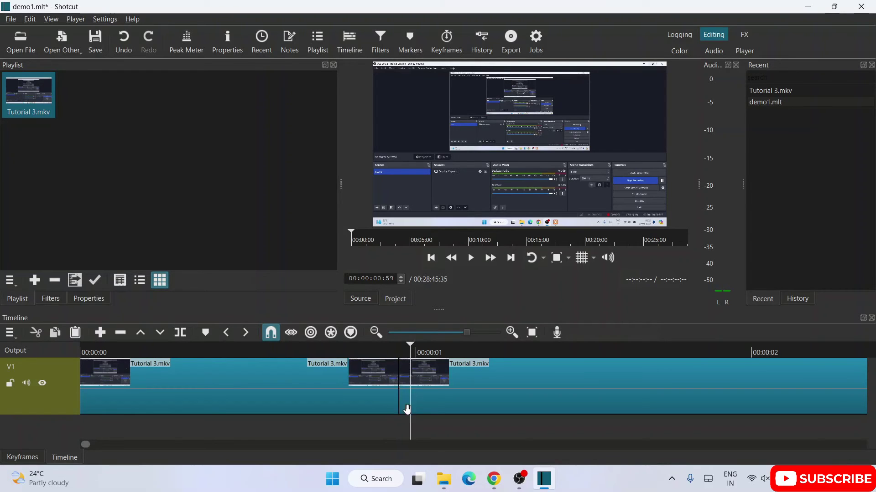
# Step: Fade out the first Tutorial 3.mkv piece across most of its length toward the join
pyautogui.hotkey('ctrl', 'z')
pyautogui.click(489, 352)
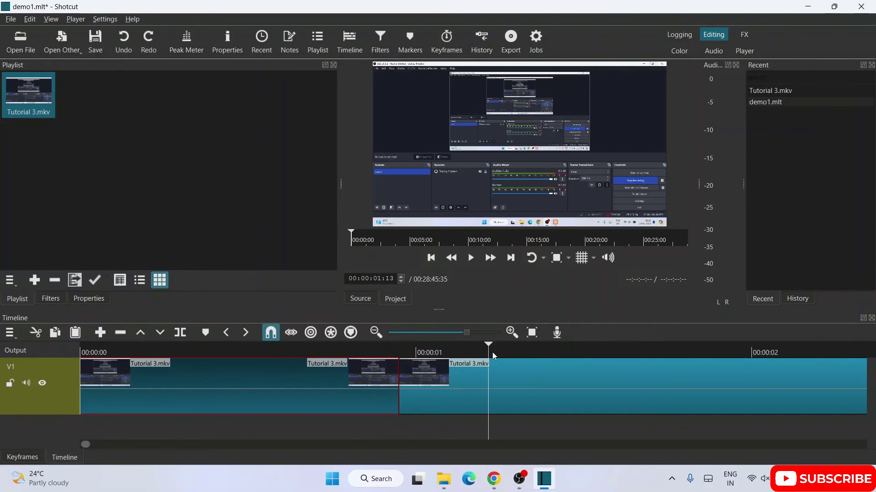
pyautogui.click(395, 352)
pyautogui.moveTo(392, 368)
pyautogui.moveTo(395, 364); pyautogui.dragTo(389, 366)
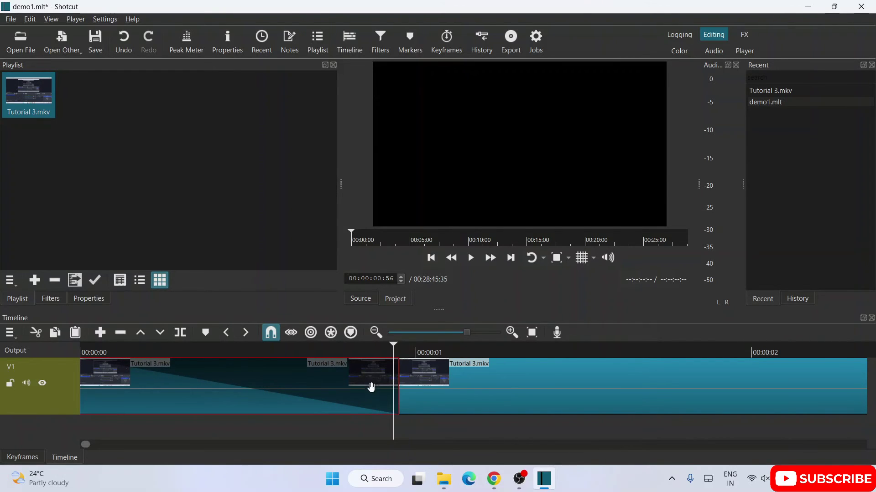
pyautogui.moveTo(391, 347); pyautogui.dragTo(371, 347)
pyautogui.hotkey('alt', 'Left')
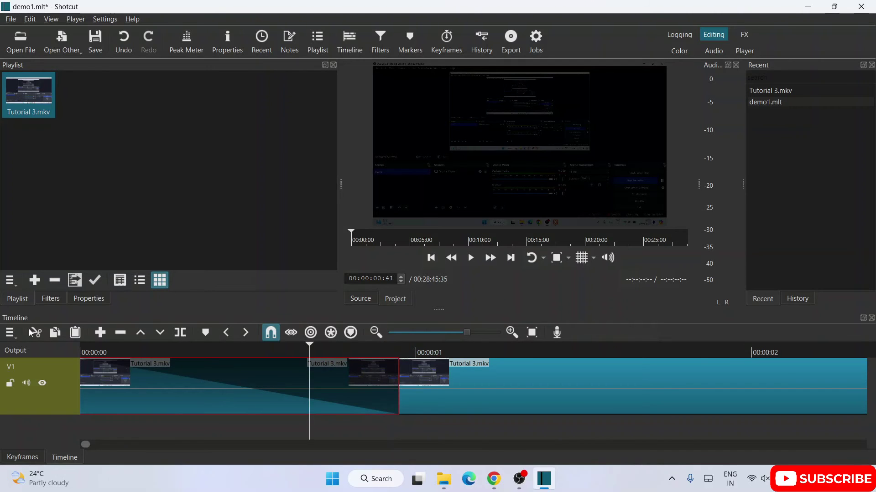
pyautogui.press('Home')
pyautogui.click(468, 264)
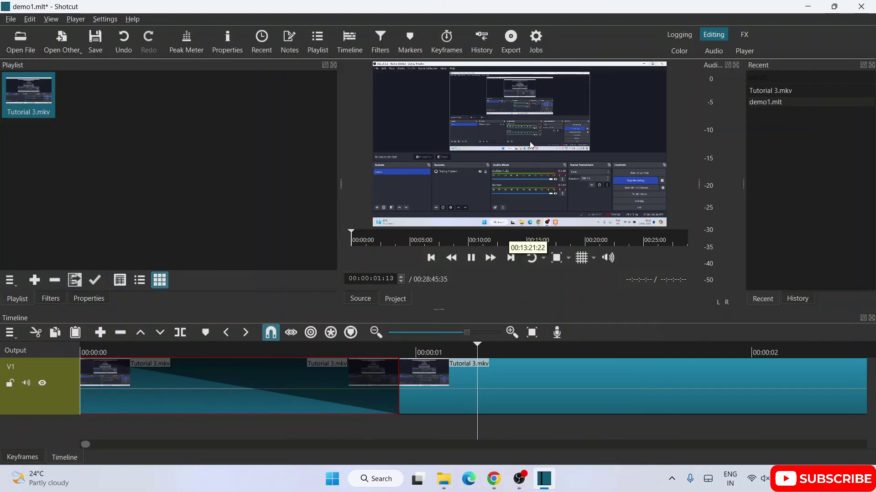
pyautogui.click(472, 259)
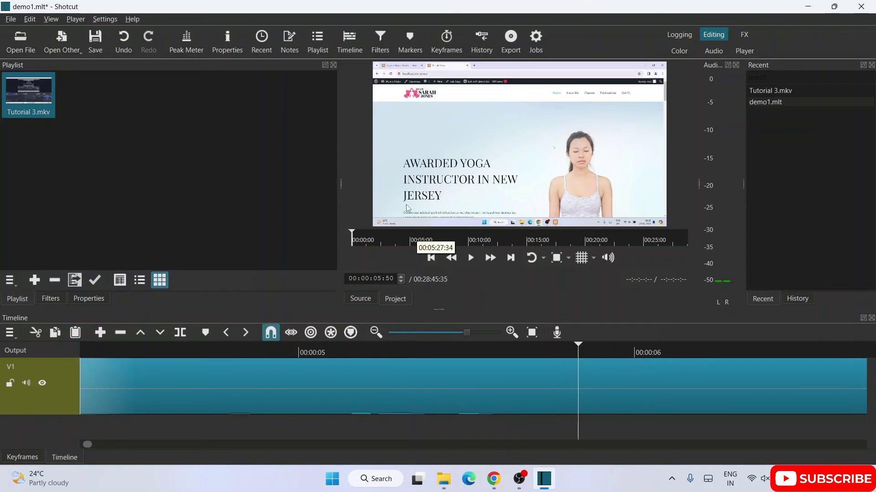
pyautogui.click(351, 234)
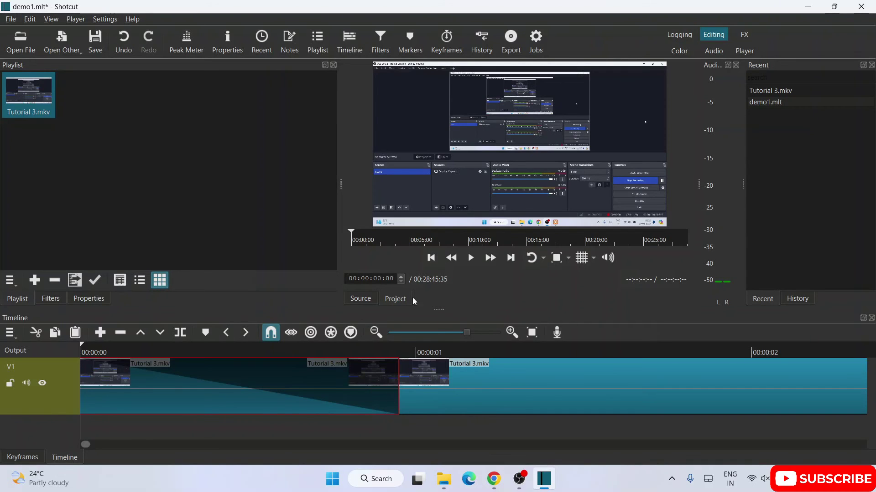
# Step: Export the timeline as a video named demo1.mp4 in the Videos folder
pyautogui.click(10, 19)
pyautogui.moveTo(40, 143)
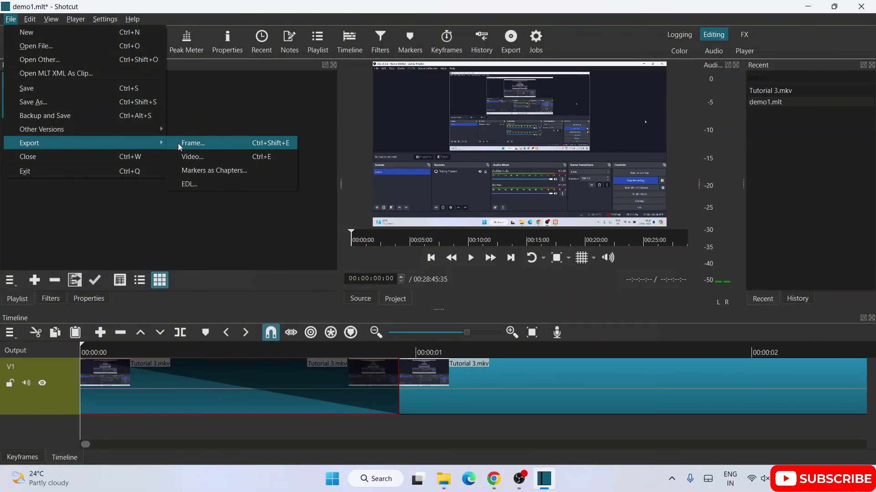
pyautogui.click(201, 157)
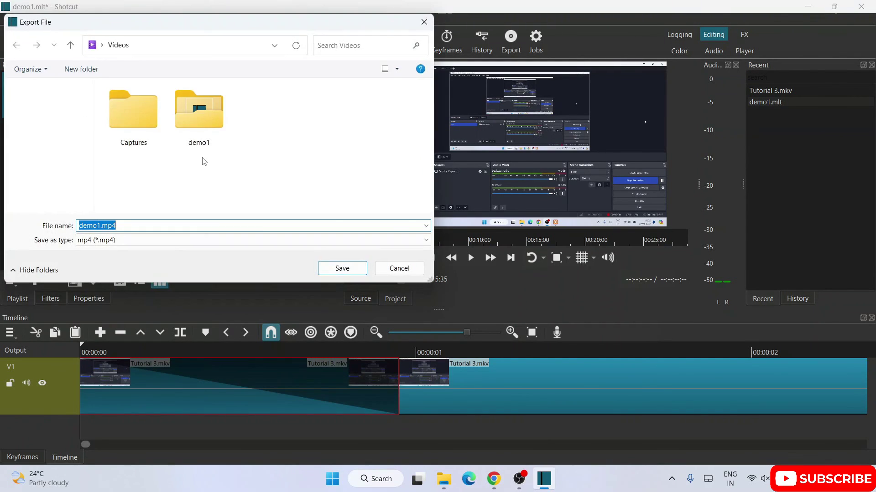
pyautogui.moveTo(125, 32); pyautogui.dragTo(197, 50)
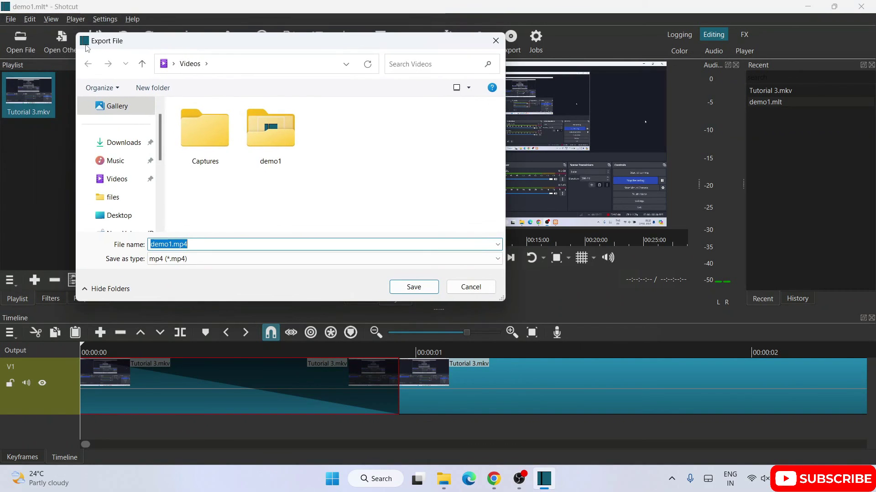
pyautogui.click(159, 246)
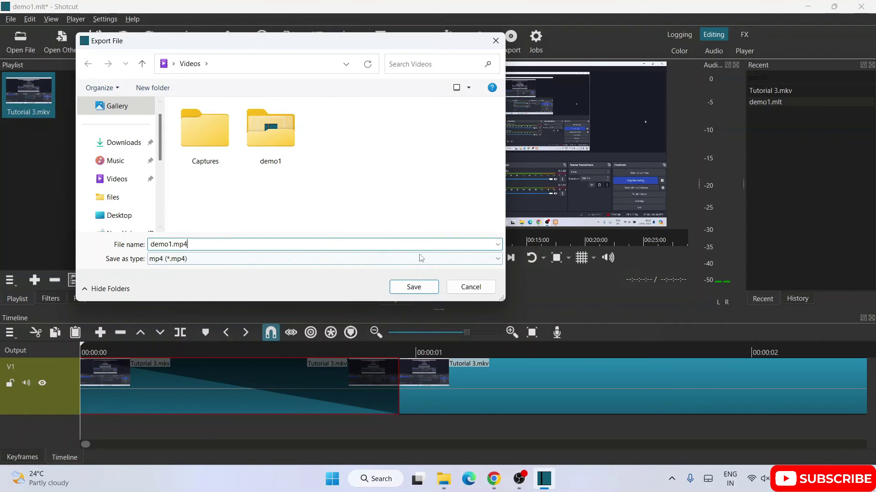
pyautogui.click(413, 287)
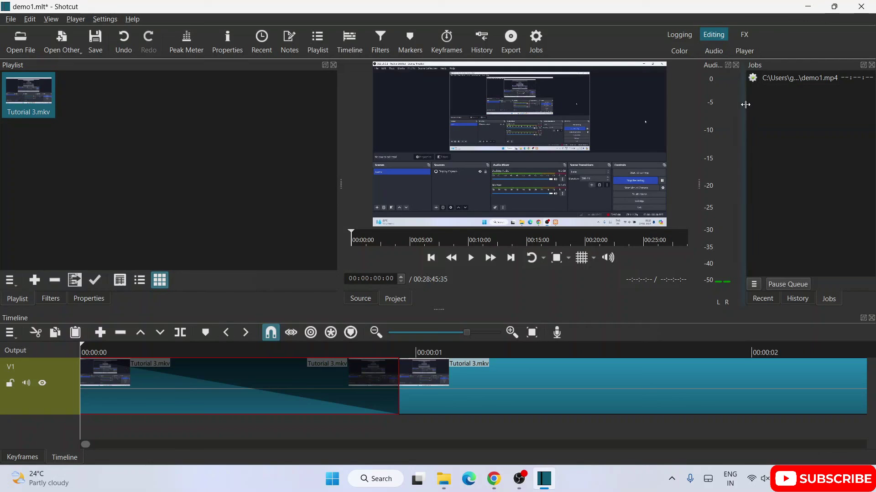
# Step: Check the demo1.mp4 export job in the Jobs panel, then minimize Shotcut
pyautogui.click(786, 80)
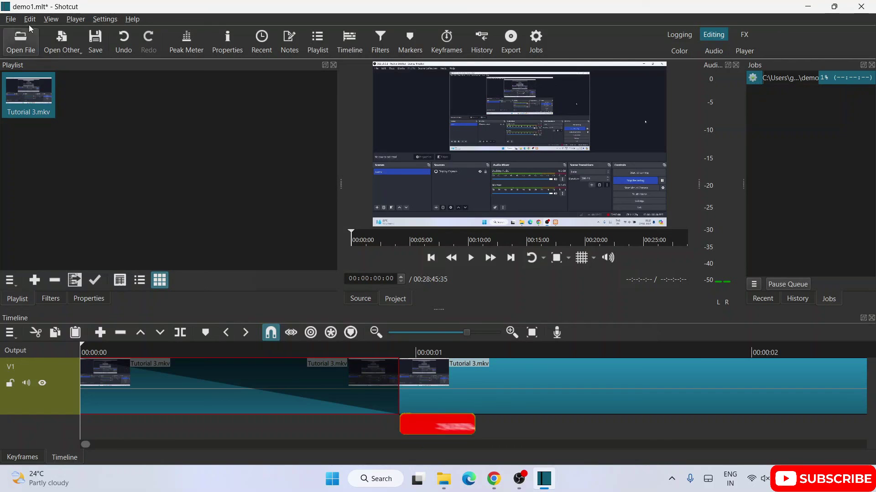
pyautogui.click(805, 6)
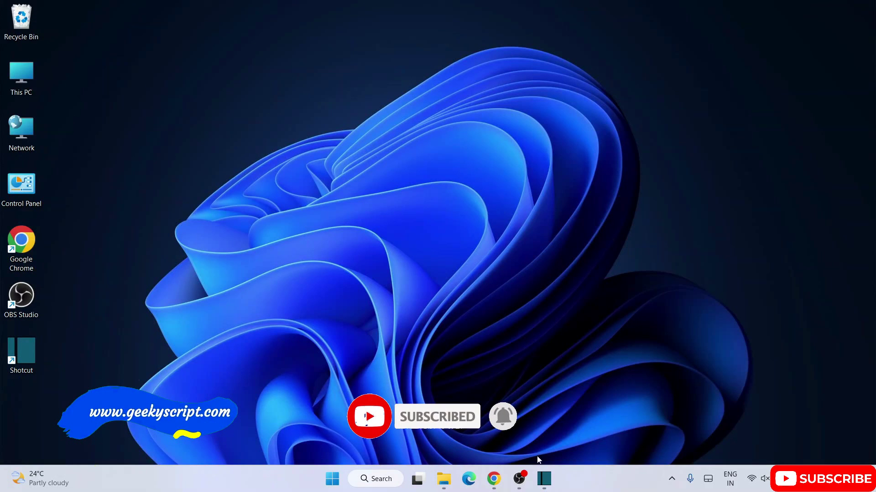
# Step: Bring Chrome forward and view the Geeky Syntax YouTube channel page
pyautogui.click(494, 479)
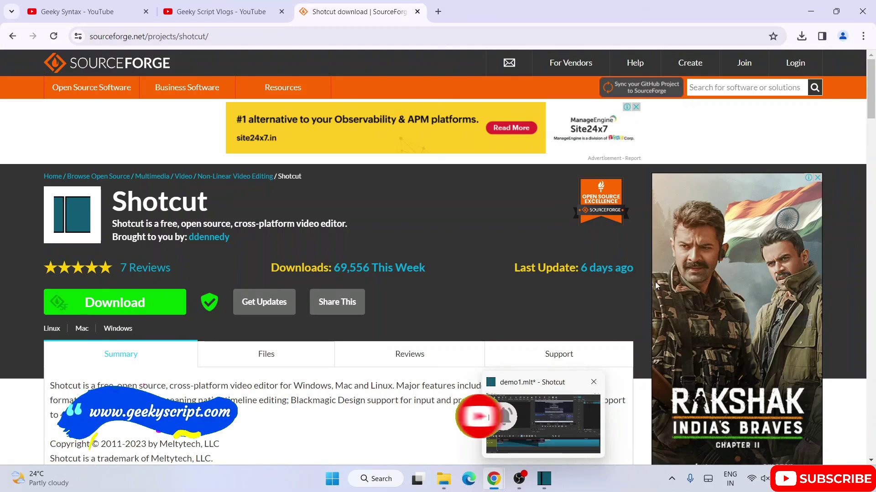
pyautogui.click(88, 19)
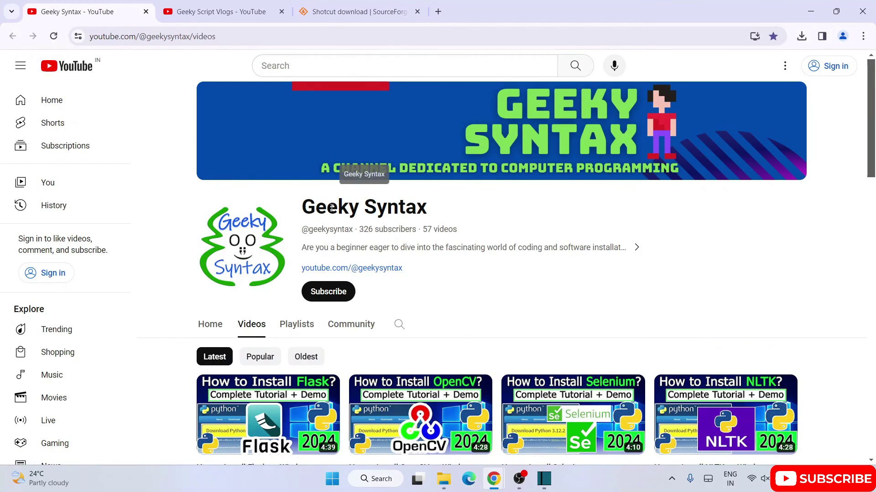
pyautogui.moveTo(331, 208); pyautogui.dragTo(488, 211)
pyautogui.click(488, 213)
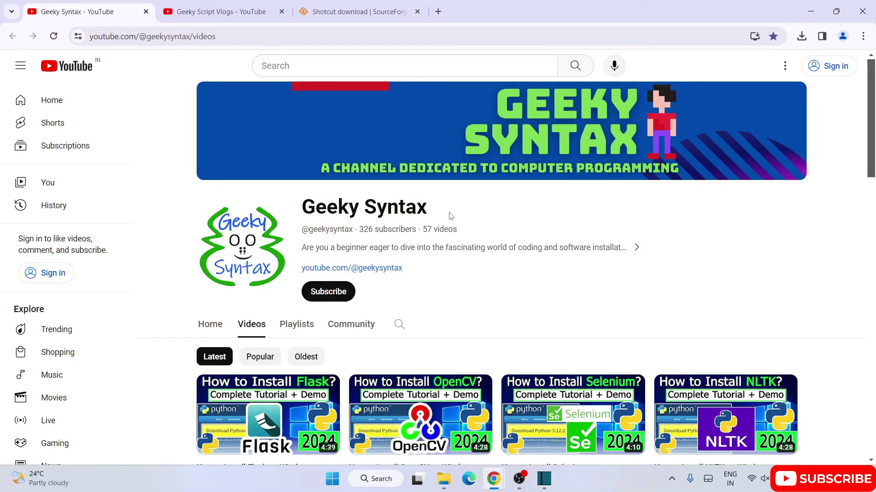
pyautogui.moveTo(345, 208); pyautogui.dragTo(454, 219)
pyautogui.click(459, 220)
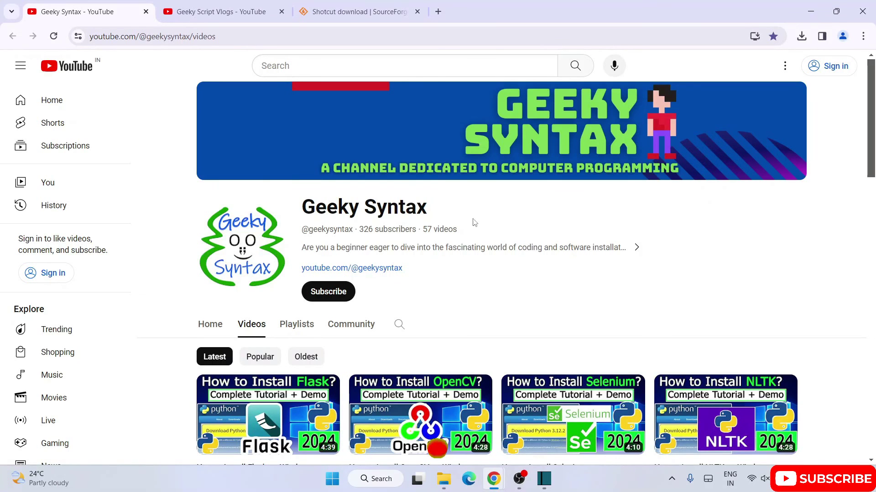
# Step: Switch to the Geeky Script Vlogs channel tab and select its title
pyautogui.click(236, 13)
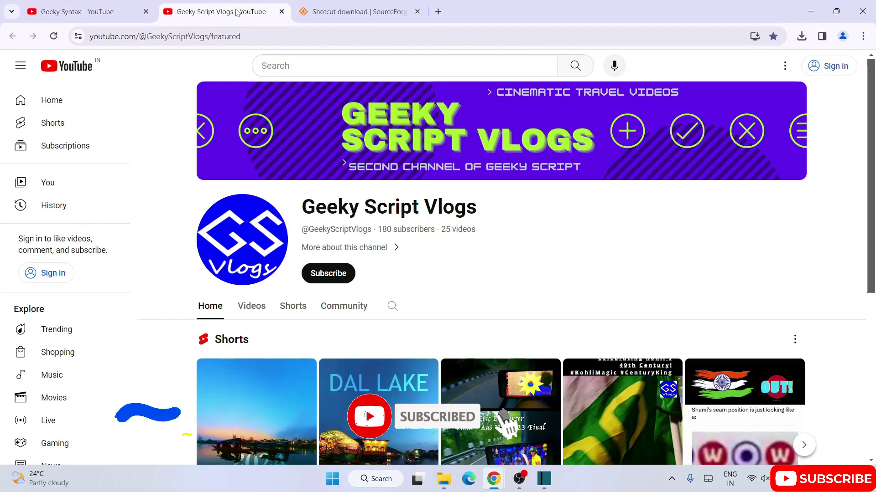
pyautogui.moveTo(326, 209); pyautogui.dragTo(514, 219)
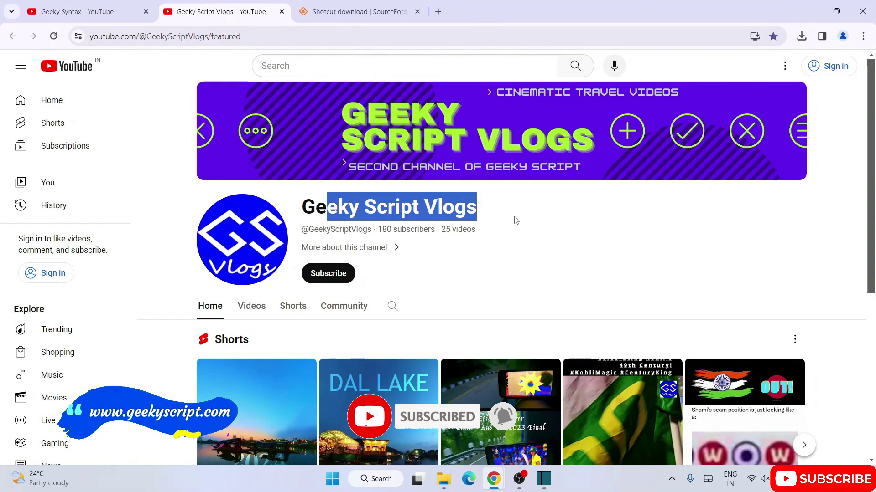
pyautogui.click(539, 221)
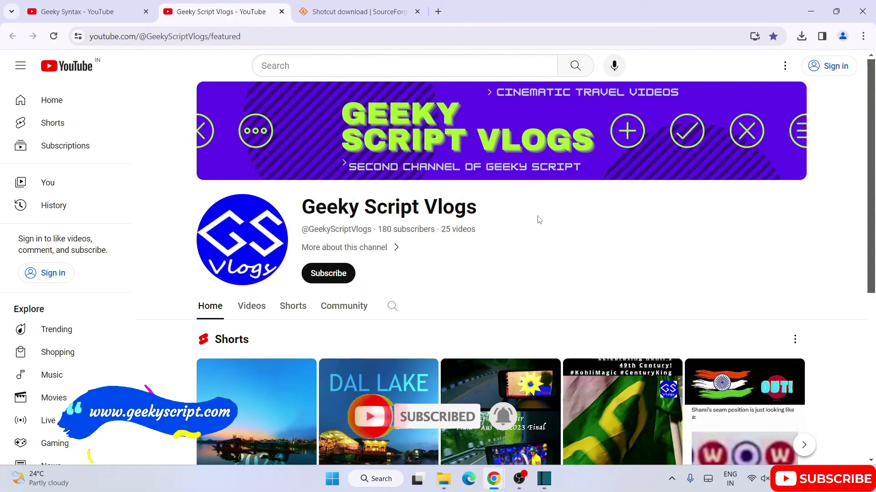